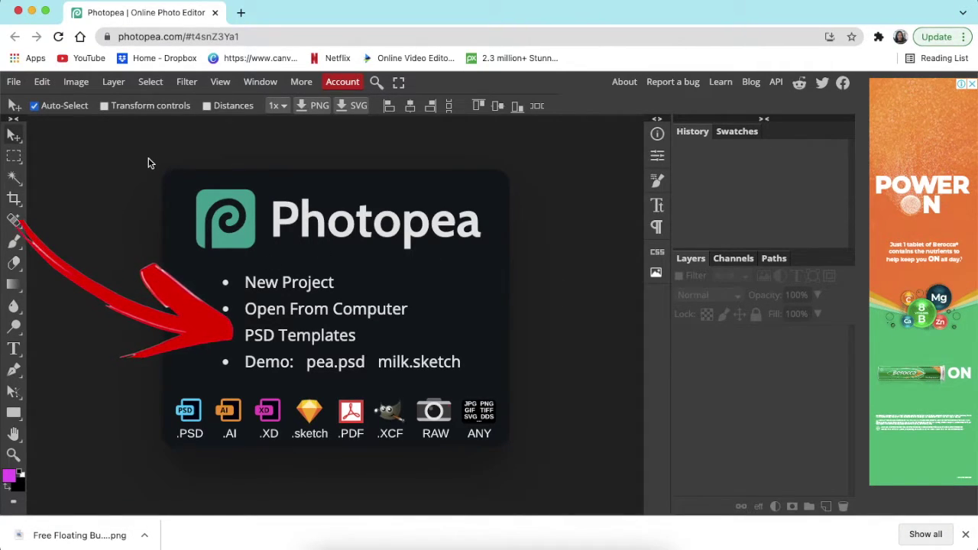
- Open the Floating Business Card Mockup from the PSD Templates Mockups category
click(269, 342)
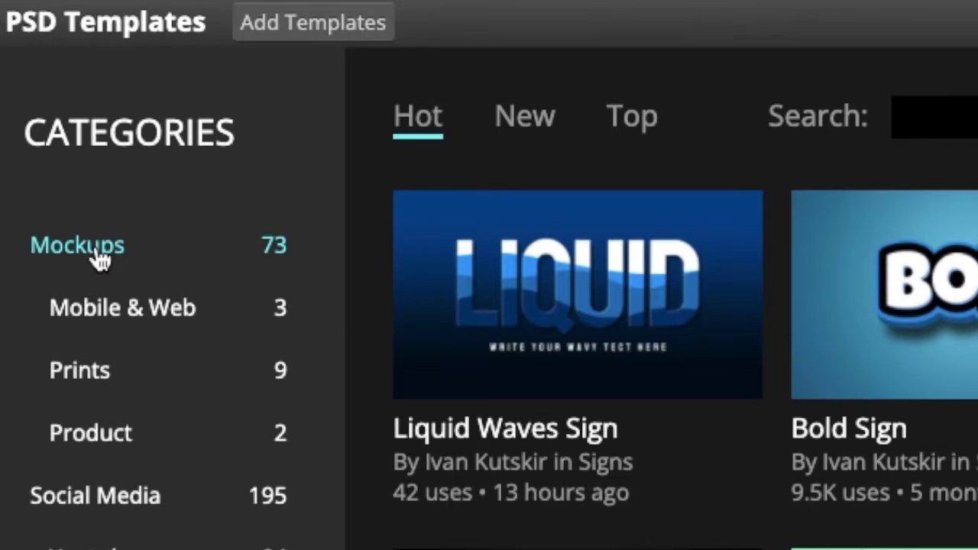
click(100, 259)
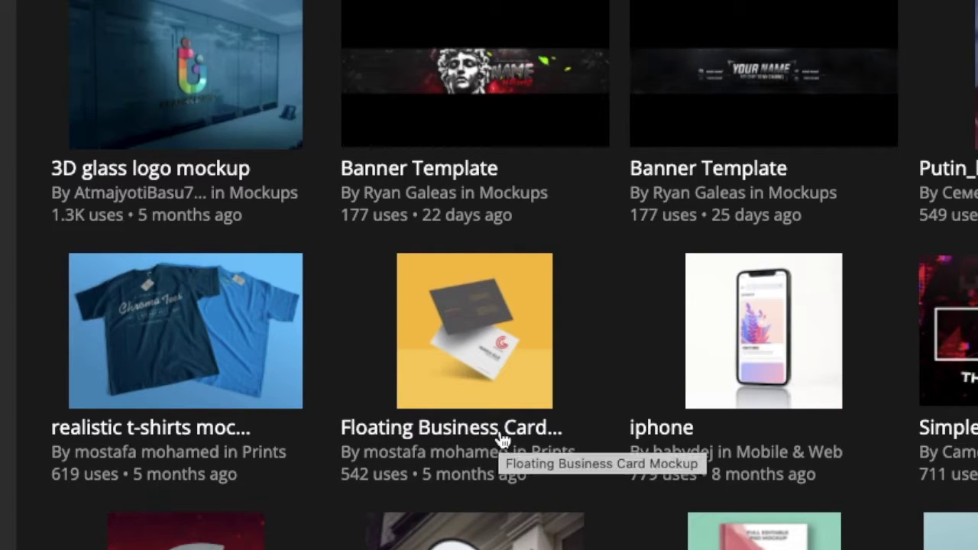
click(503, 442)
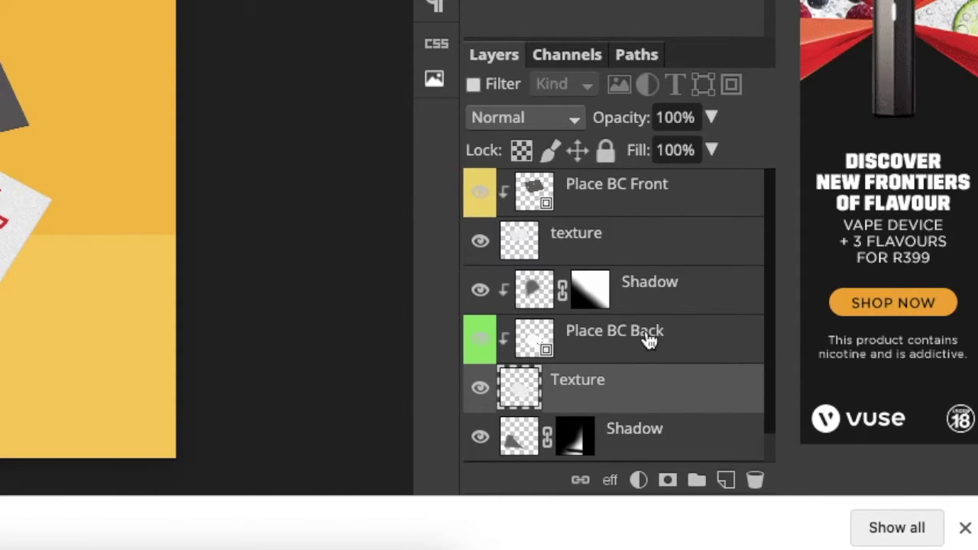
scroll(639, 364, down, 1)
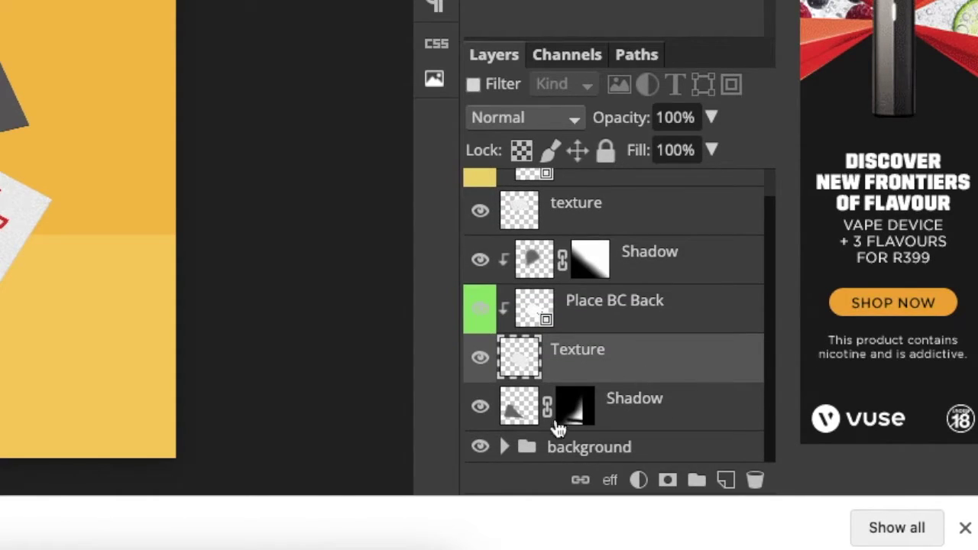
click(504, 449)
scroll(522, 413, down, 3)
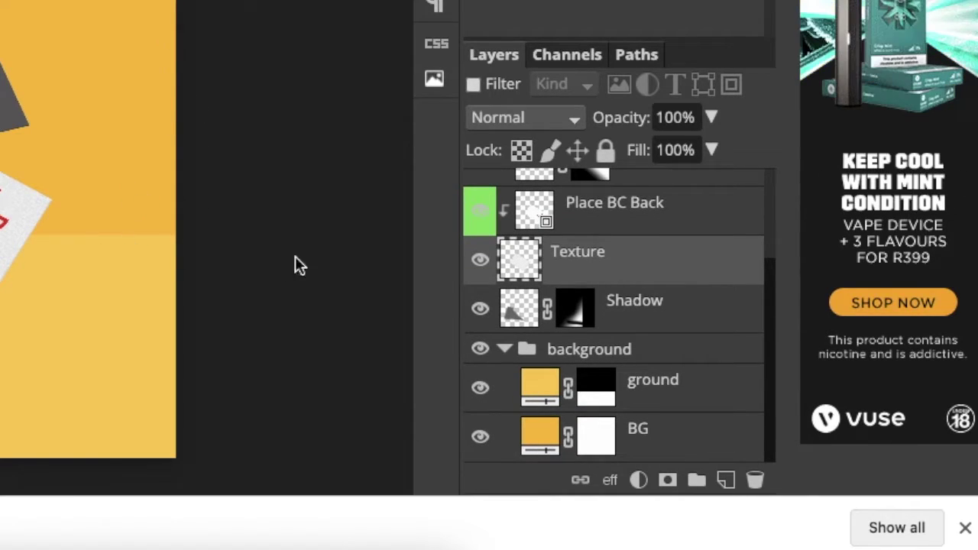
scroll(506, 320, up, 4)
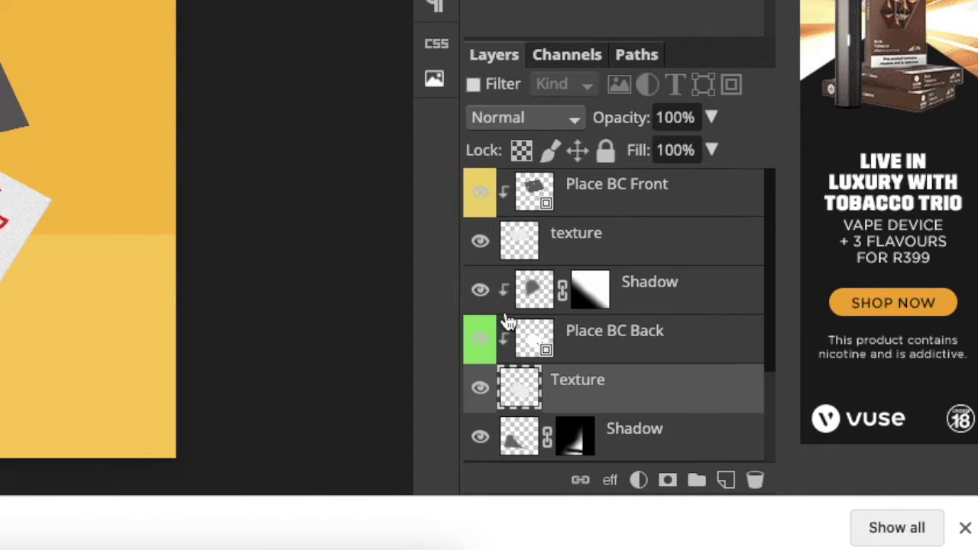
- In the Place BC Front smart object, hide the old design and place the Start Industries front image, scaled to fill
double_click(531, 189)
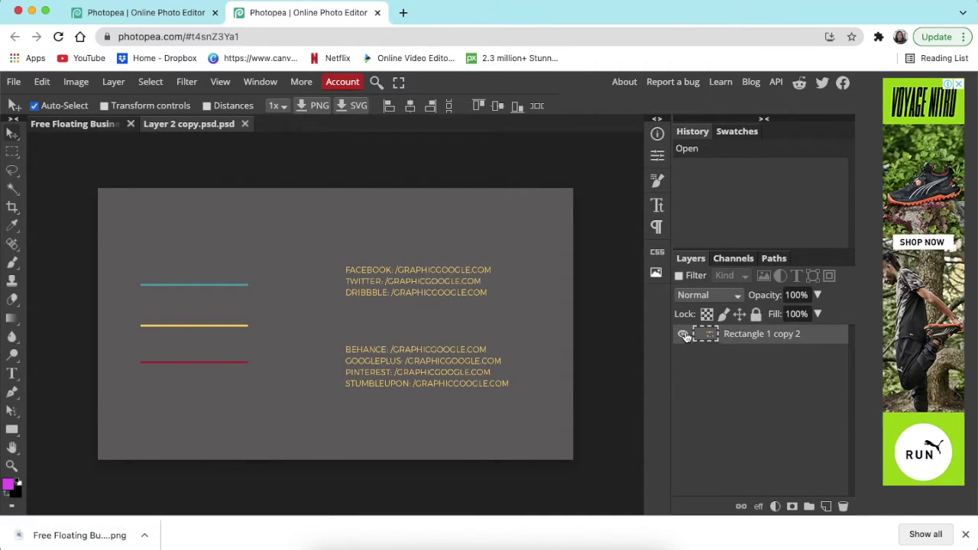
click(683, 334)
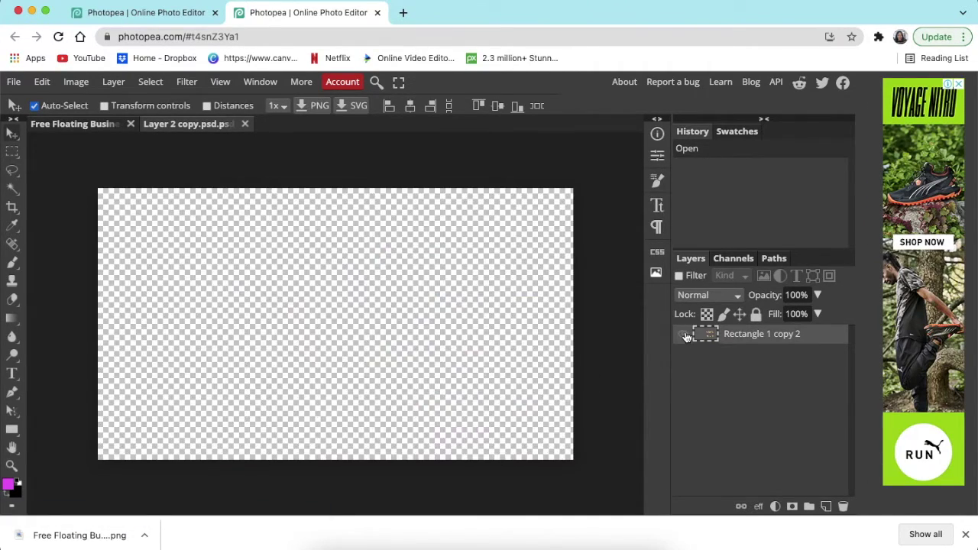
click(14, 81)
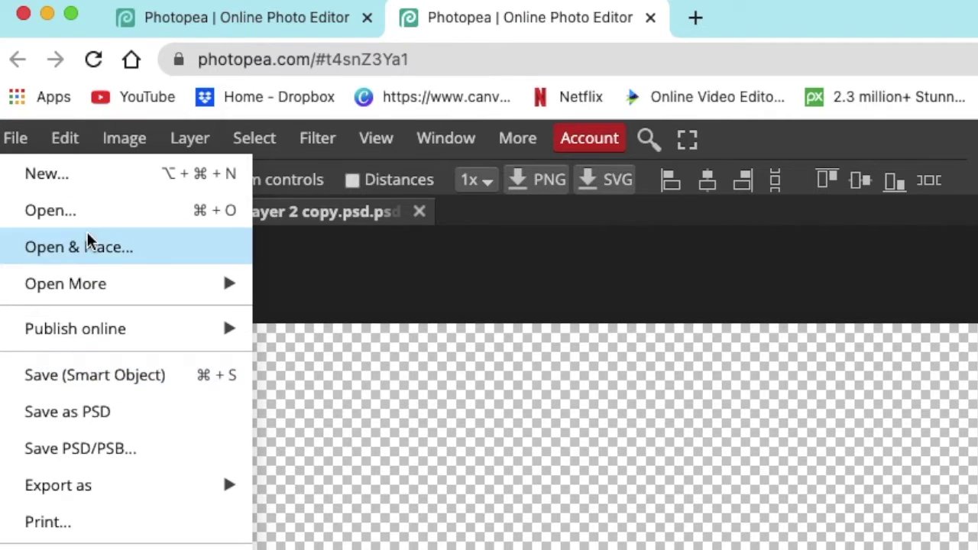
click(91, 248)
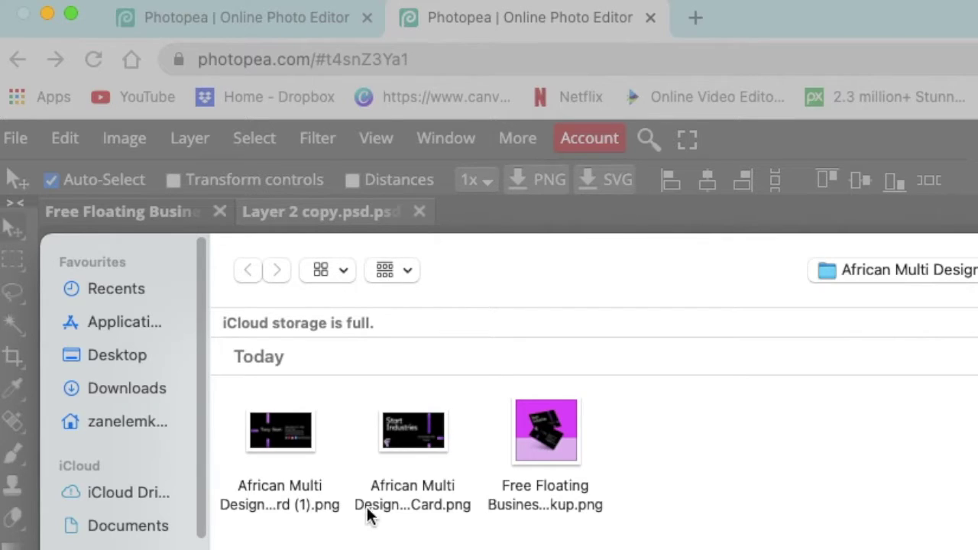
double_click(403, 457)
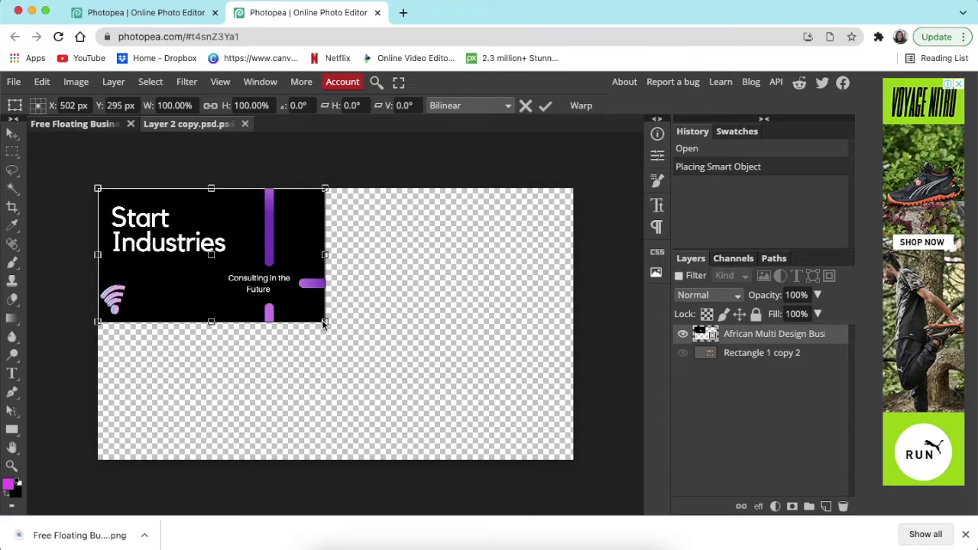
drag(325, 322, 572, 460)
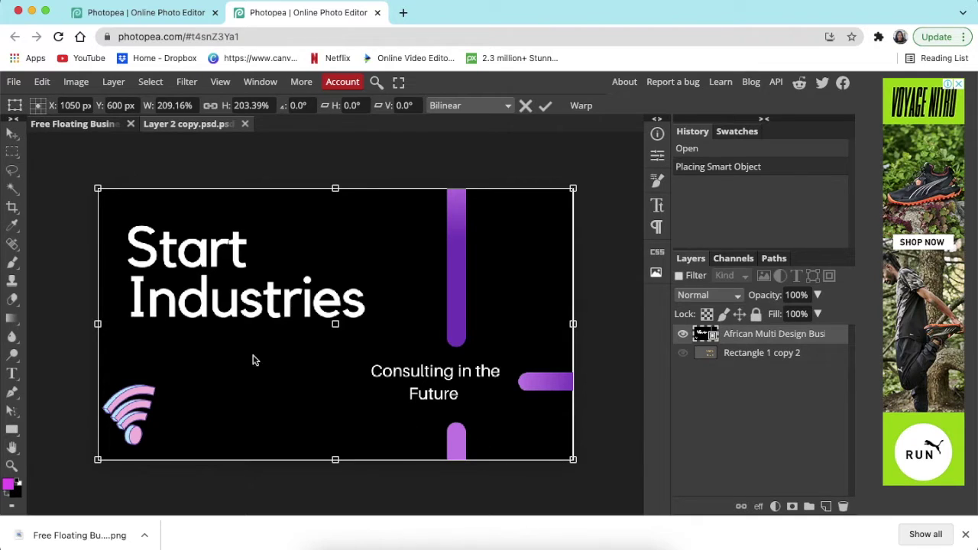
- Save the front card into the mockup and open the back card's smart object
click(14, 82)
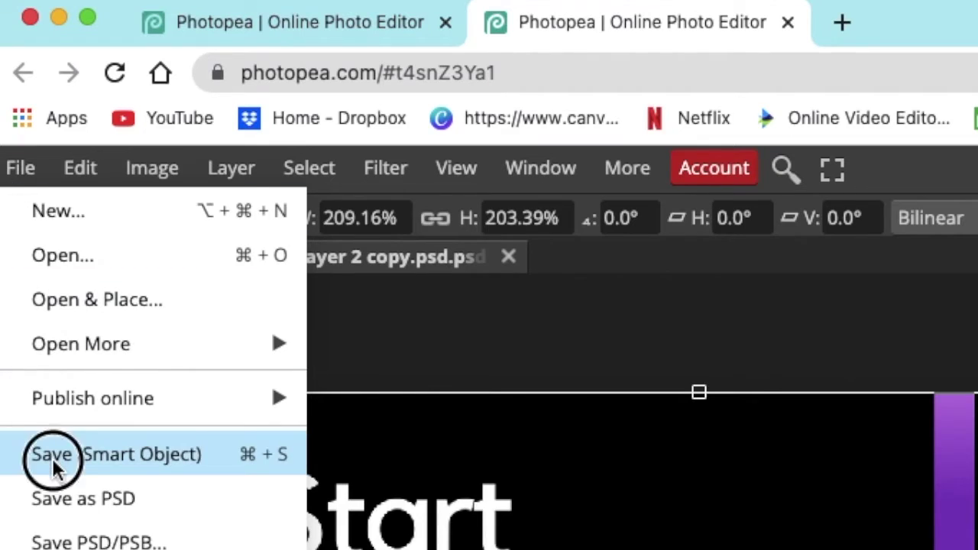
click(52, 457)
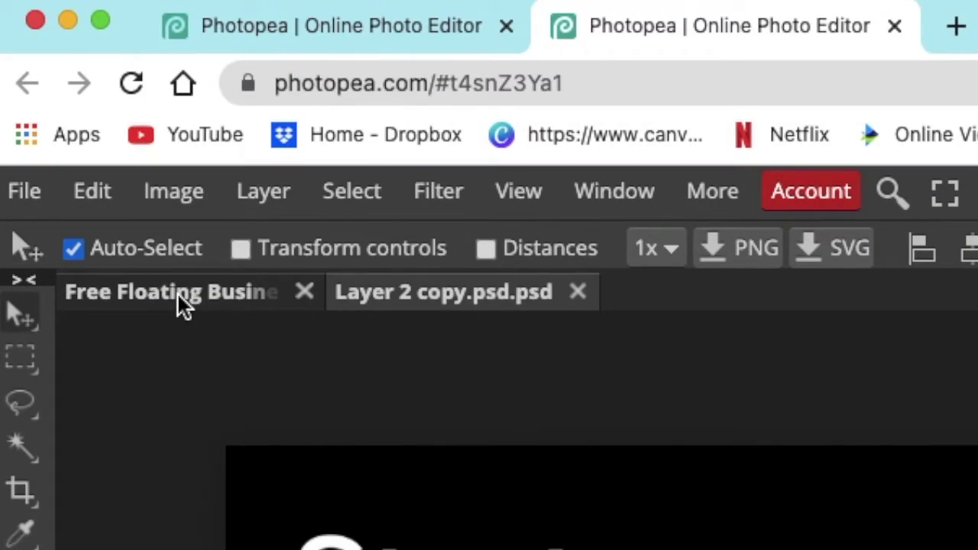
click(77, 124)
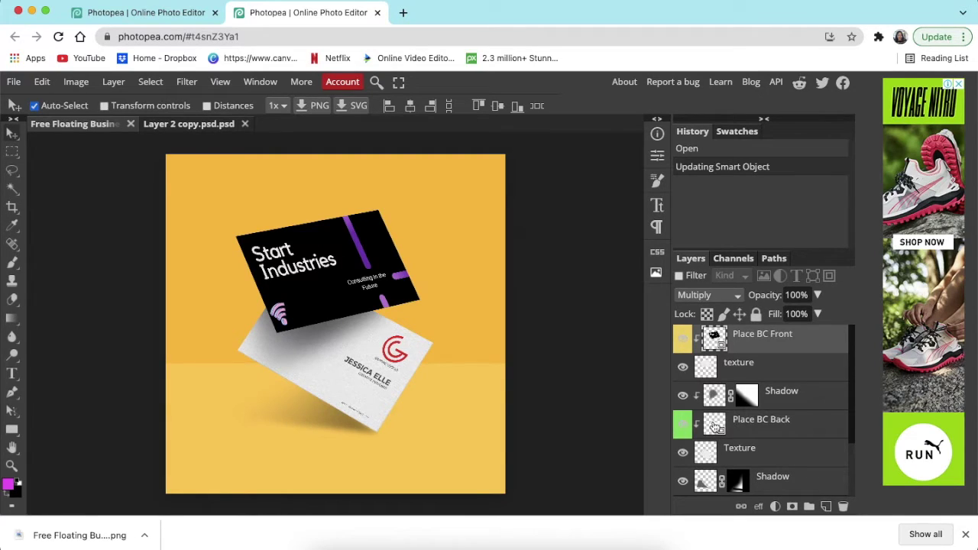
double_click(716, 427)
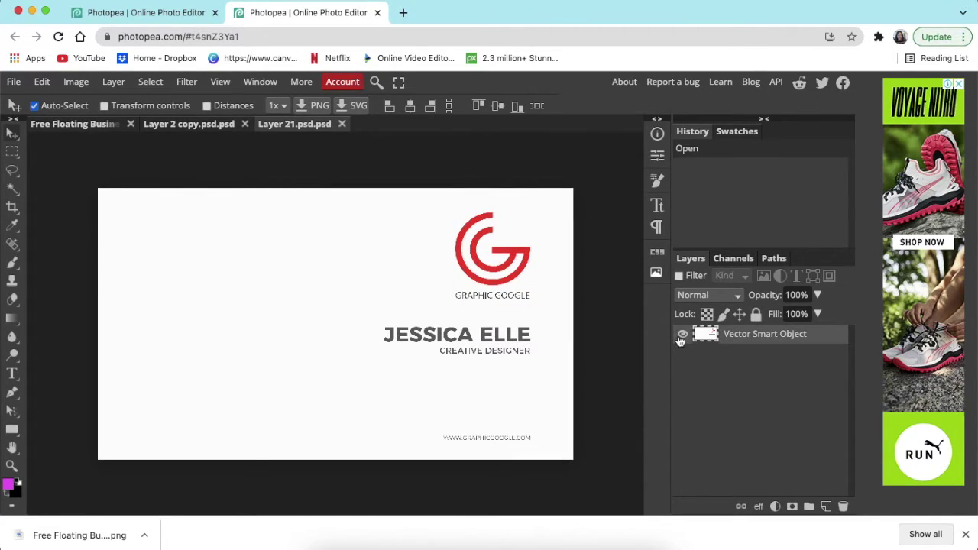
- Hide the old back design and place the contact-details card image, enlarged to cover the canvas
click(681, 336)
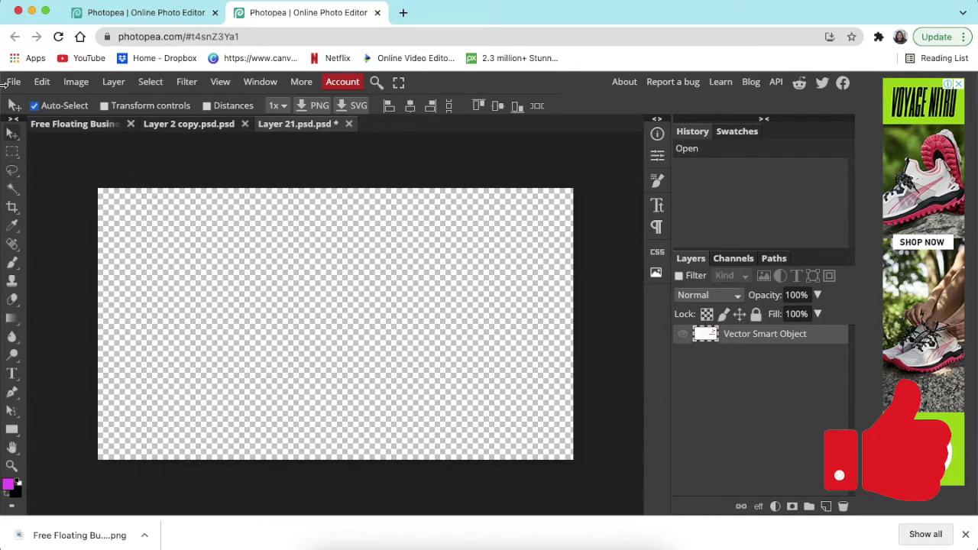
click(11, 81)
click(29, 141)
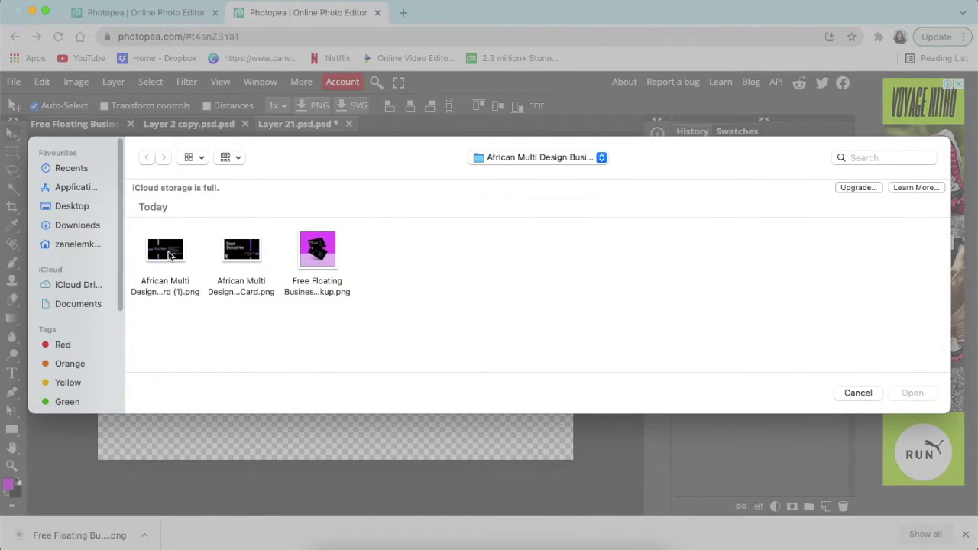
click(162, 249)
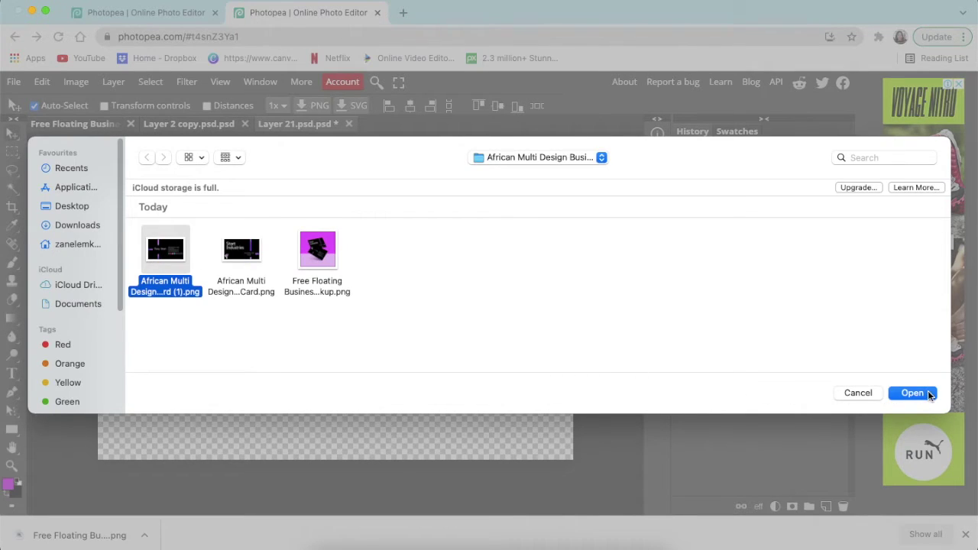
click(926, 394)
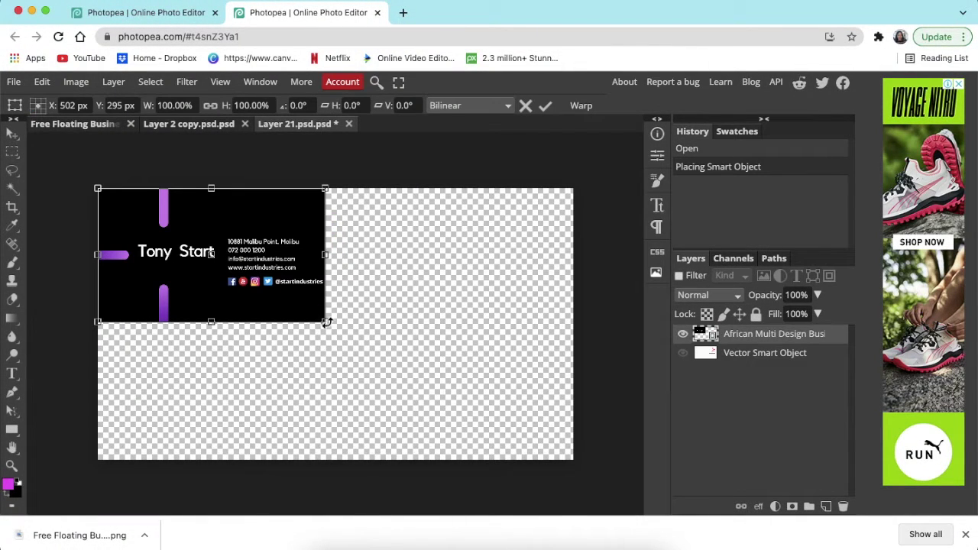
drag(324, 320, 573, 459)
- Save the back card design into the floating business card mockup
click(14, 82)
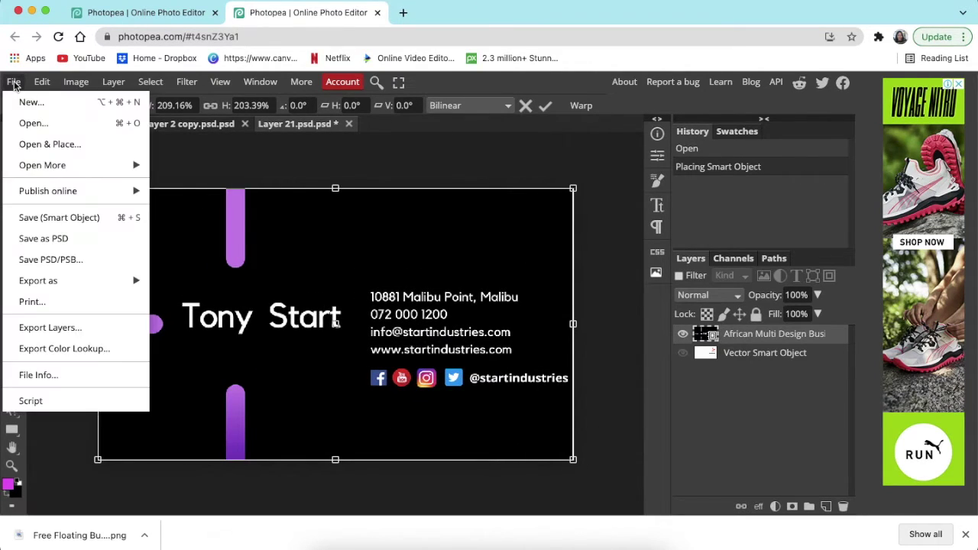
click(46, 219)
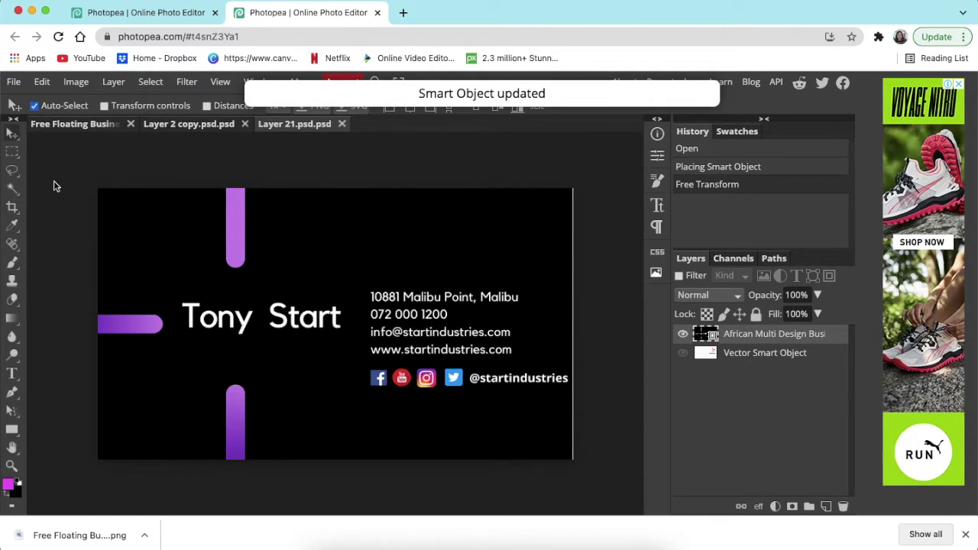
click(75, 126)
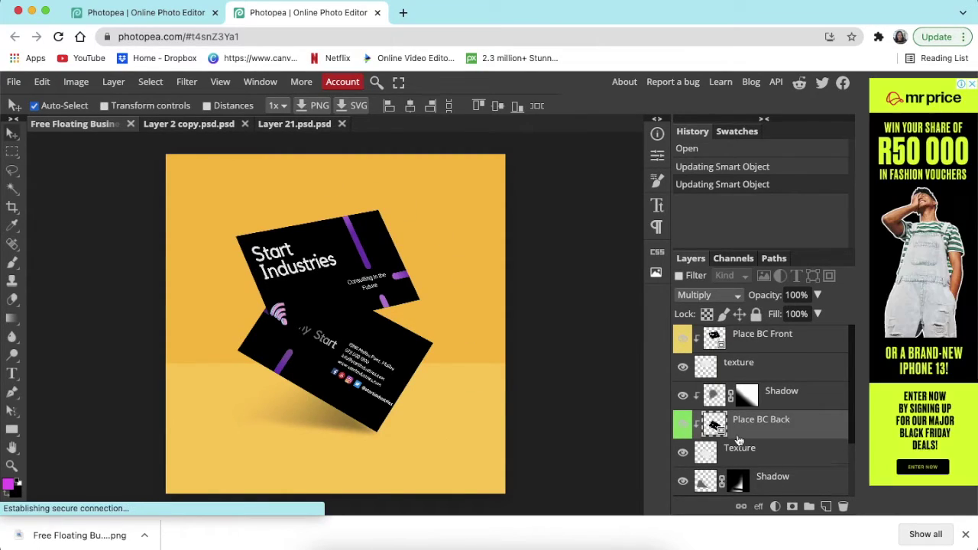
- Change the ground layer's fill colour to magenta
scroll(738, 440, down, 2)
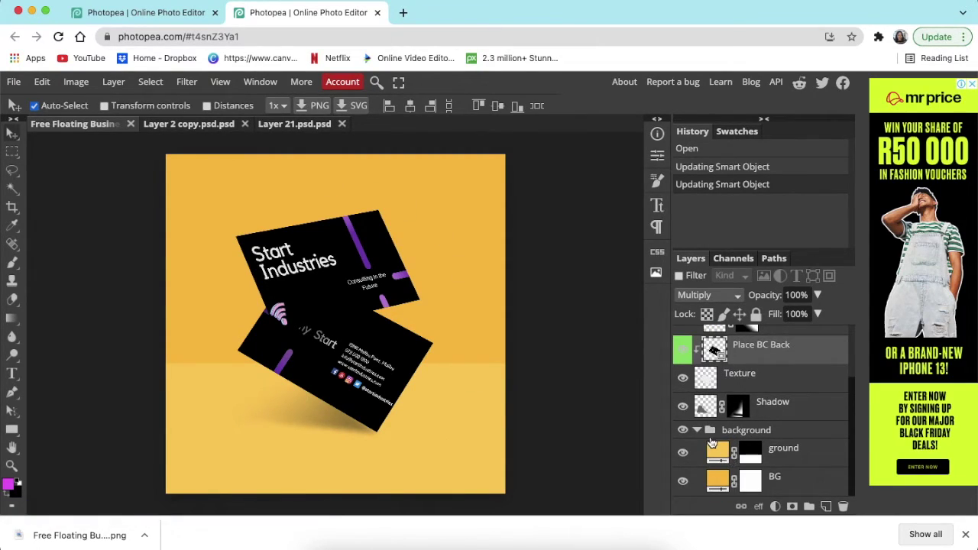
double_click(717, 452)
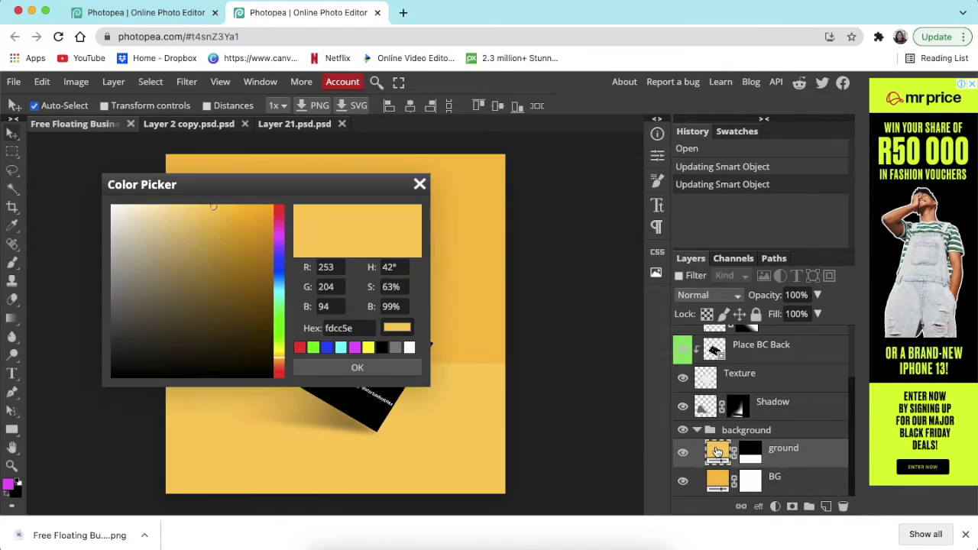
click(356, 349)
click(356, 370)
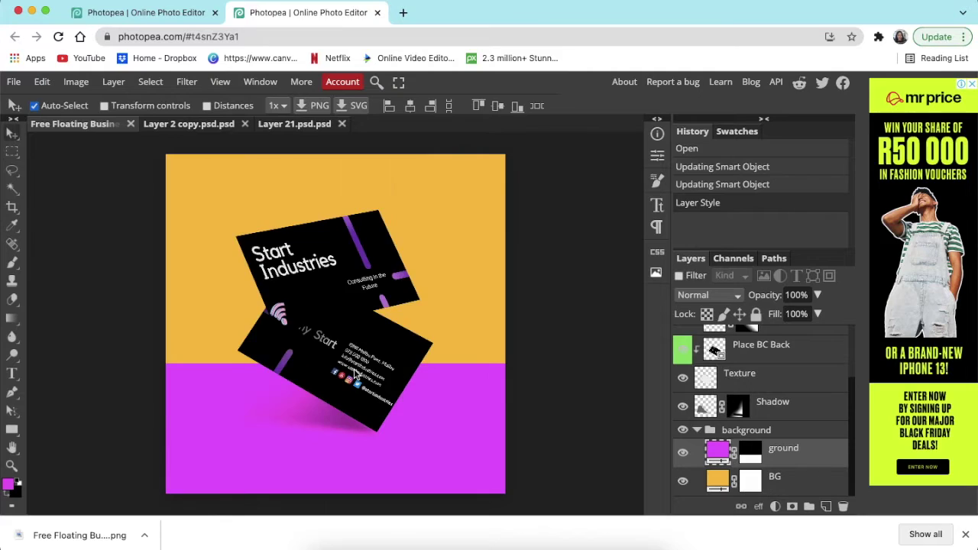
- Set the BG layer fill to a pale lilac (deb9eb)
double_click(717, 480)
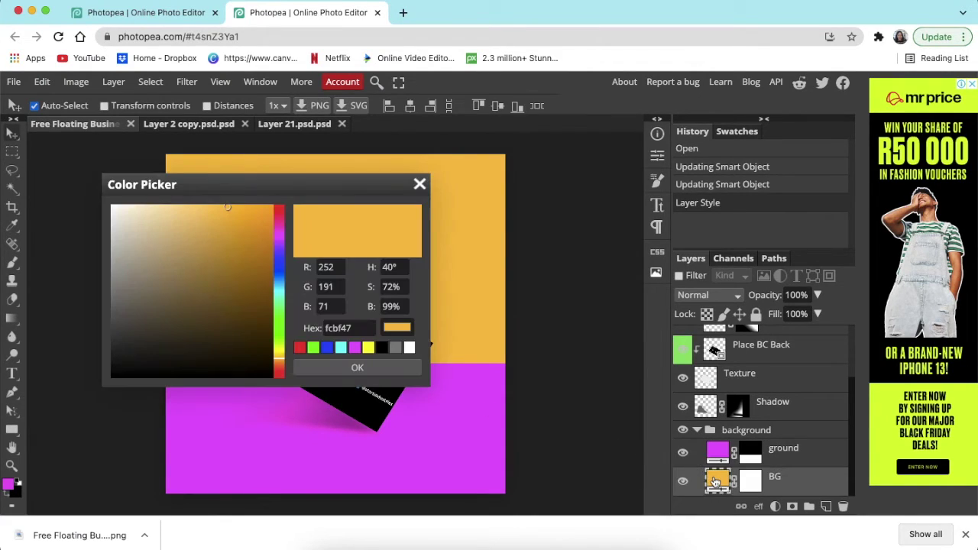
click(278, 245)
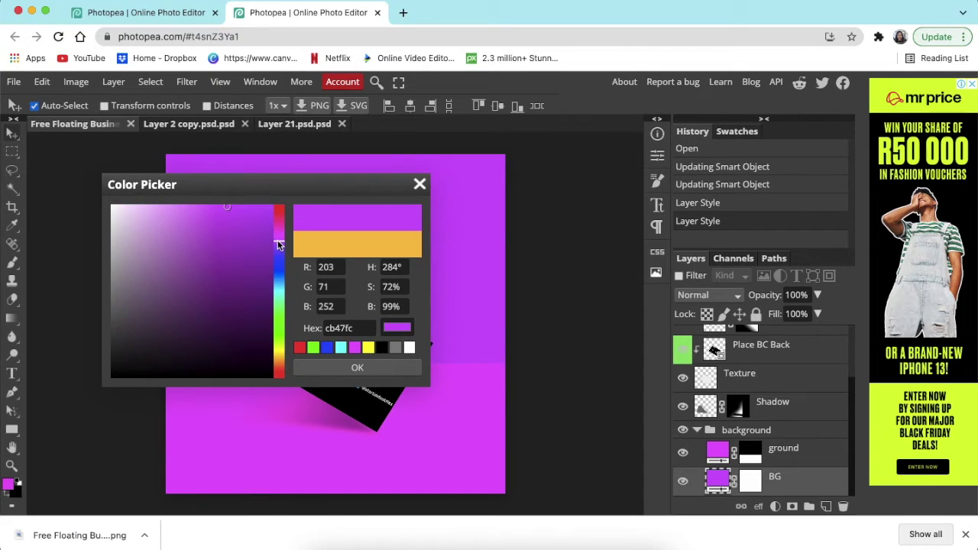
mouse_move(229, 208)
mouse_down()
mouse_move(194, 218)
mouse_move(131, 203)
mouse_move(145, 218)
mouse_up()
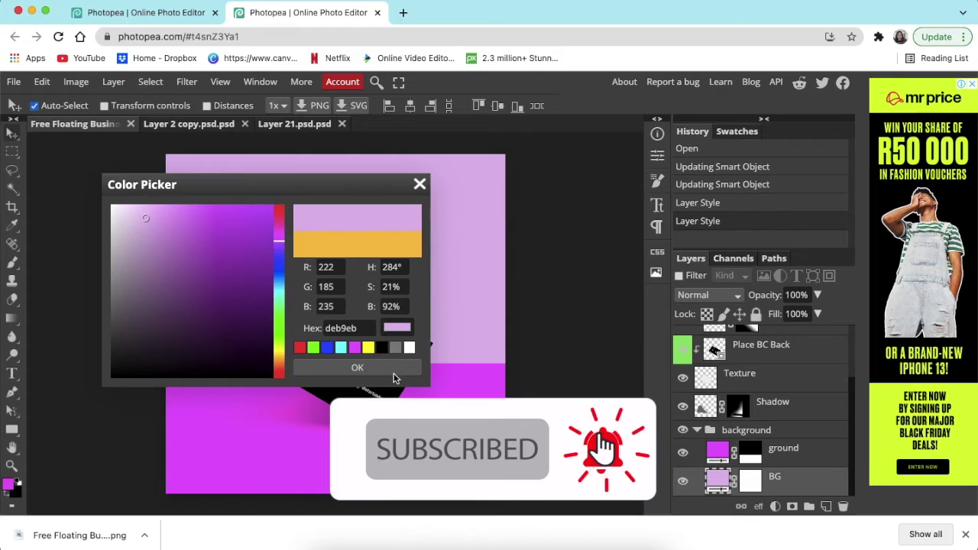
click(384, 367)
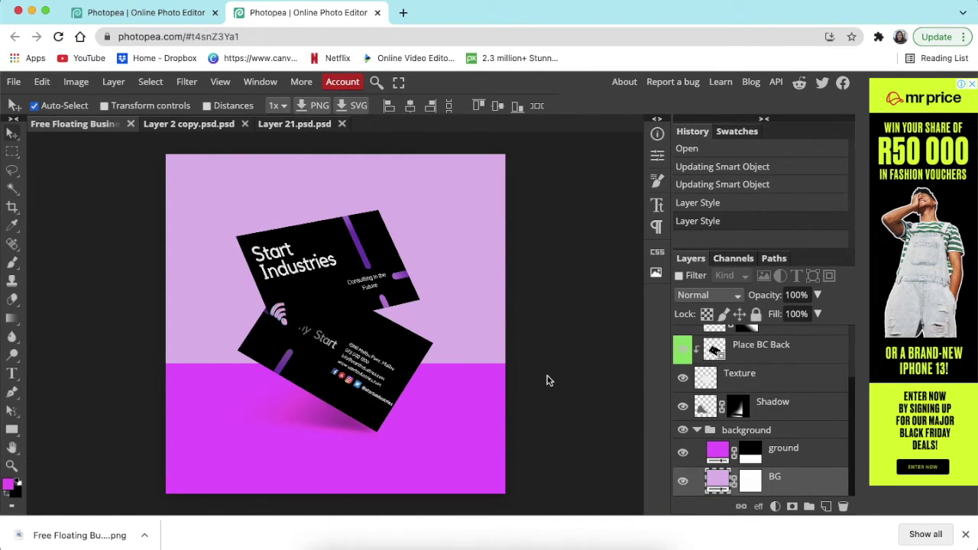
- Export the mockup as a PNG file
click(14, 82)
mouse_move(118, 413)
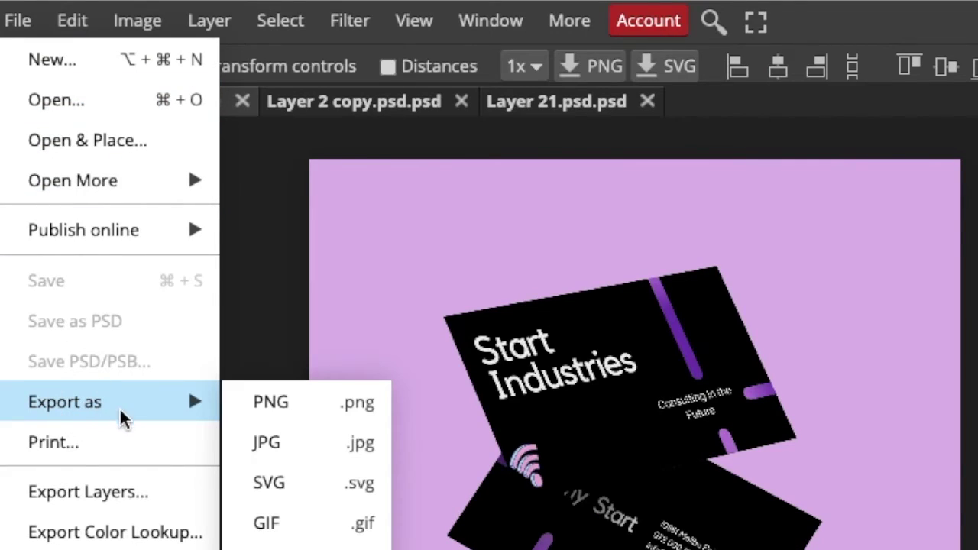
click(331, 418)
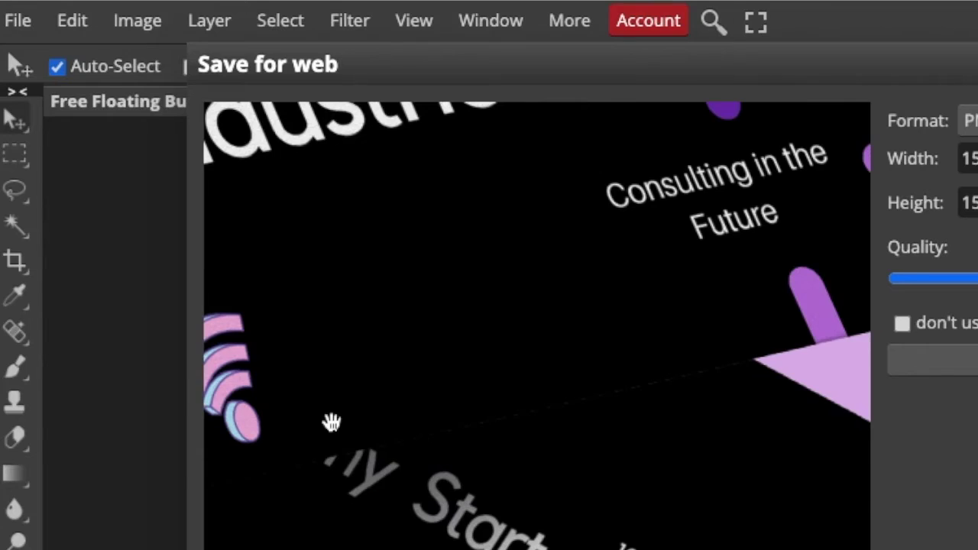
click(532, 257)
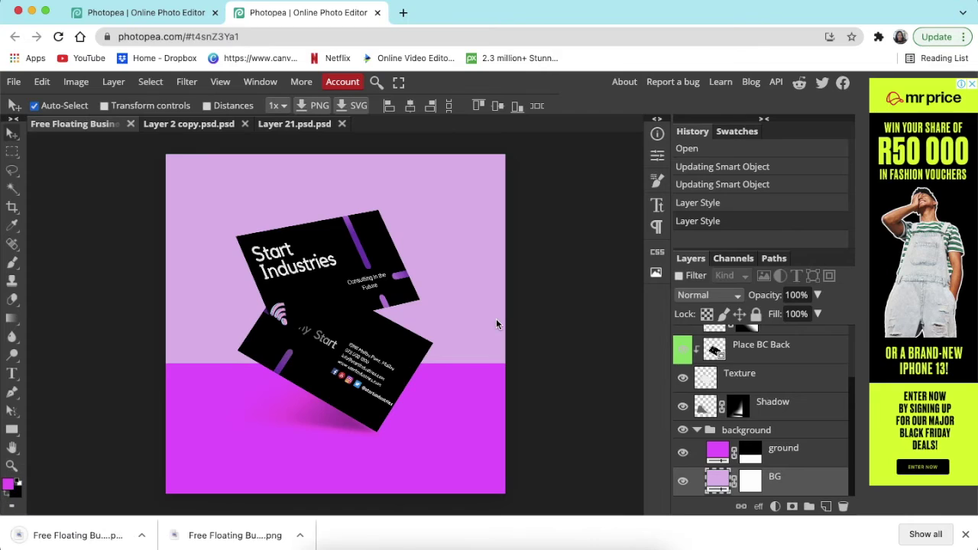
- Open the downloaded Free Floating Business Card Mockup.png in Preview from the Chrome downloads bar
click(99, 535)
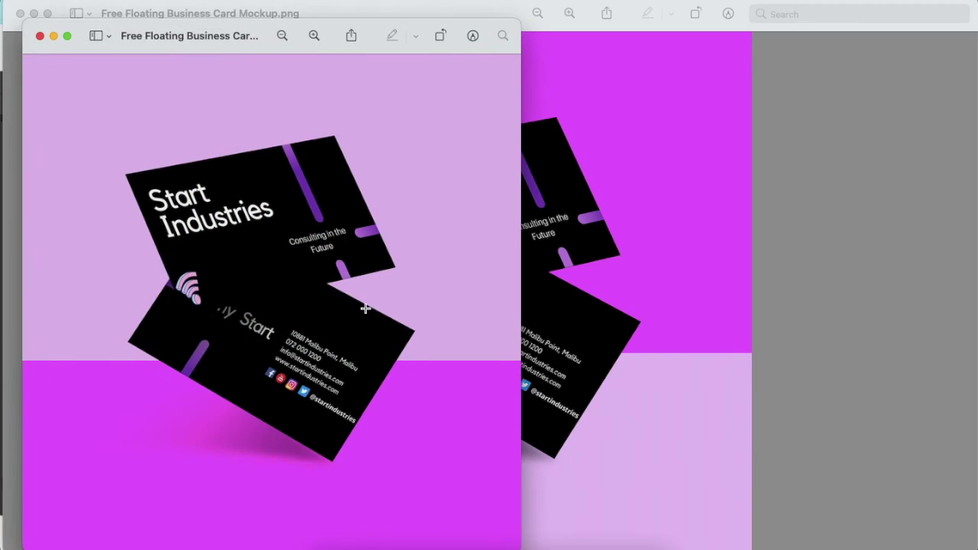